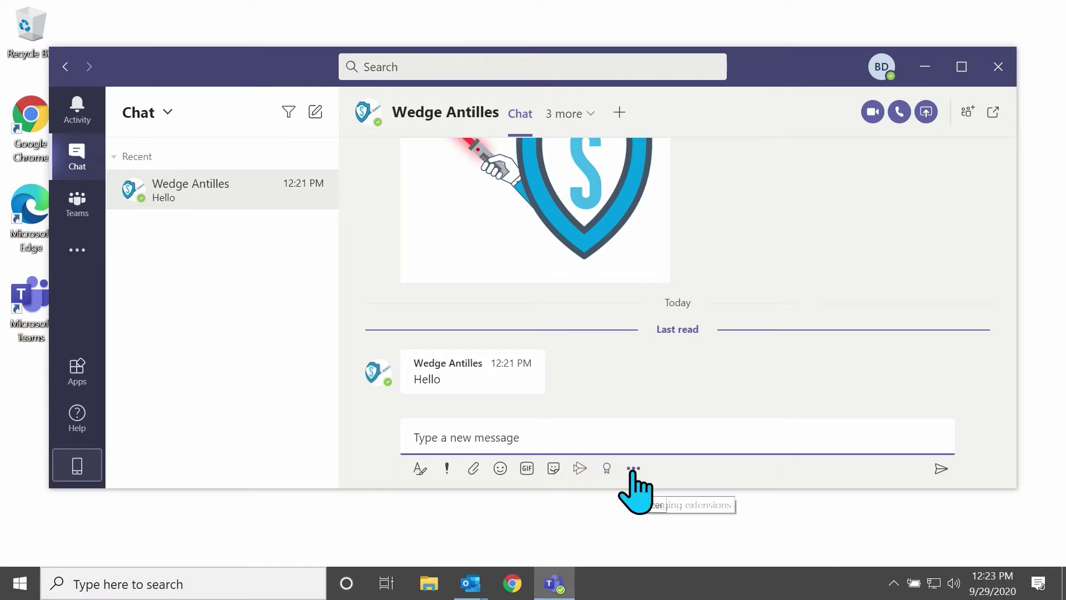
# - Search the available apps for "forms", add the Microsoft Forms app, and close its new-poll form without creating a poll
pyautogui.click(633, 469)
pyautogui.click(634, 469)
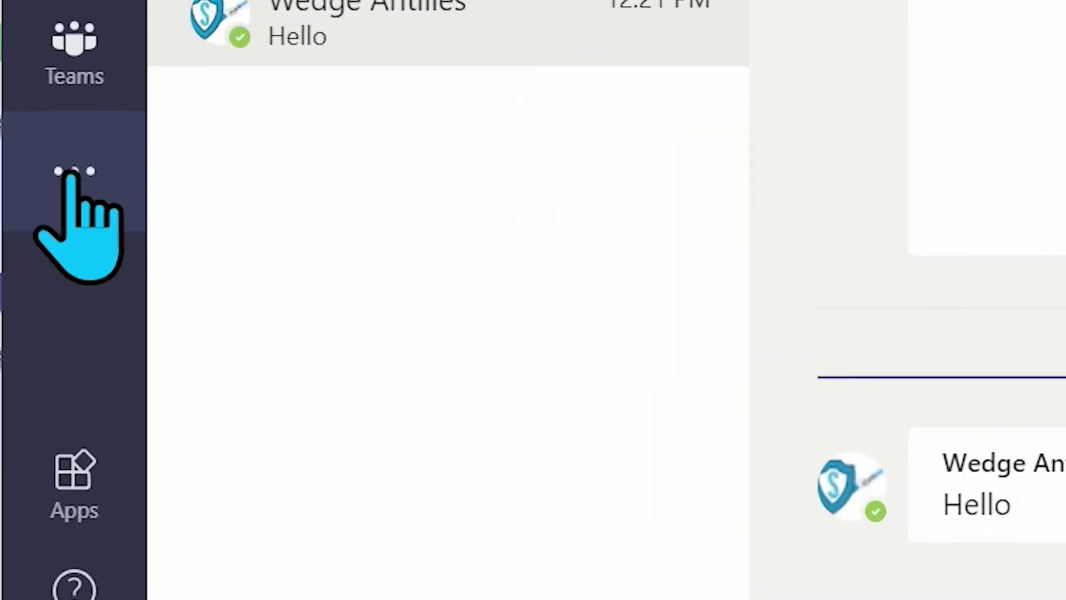
pyautogui.click(77, 251)
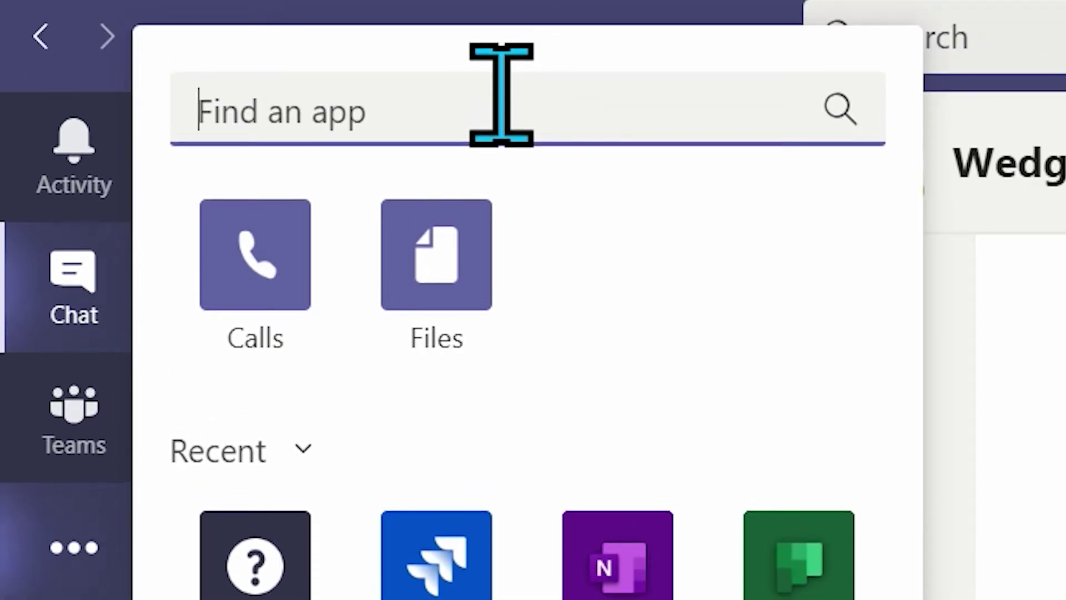
pyautogui.write('forms')
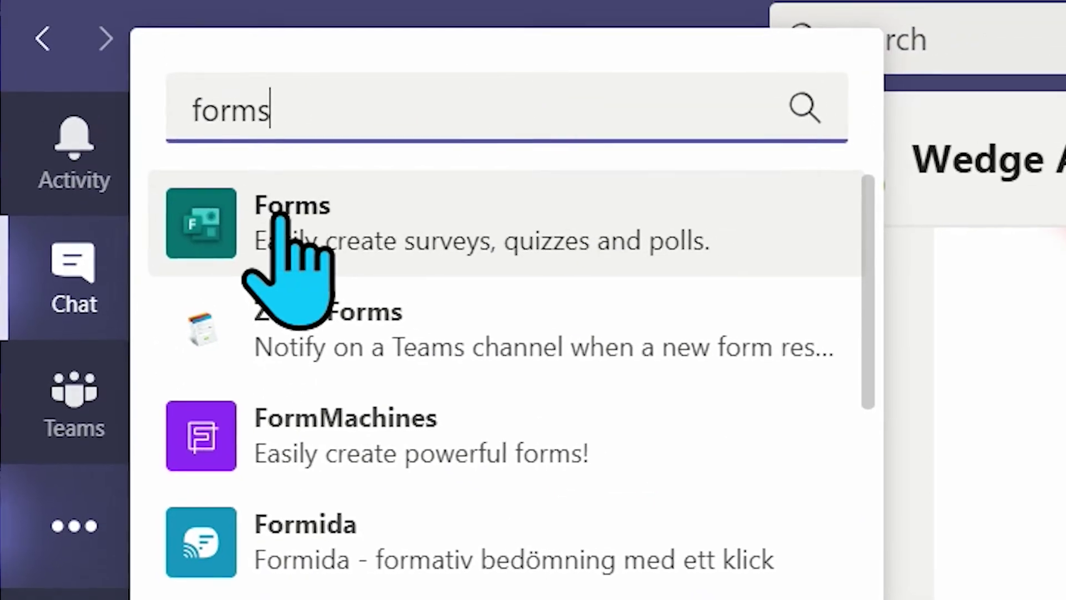
pyautogui.click(280, 217)
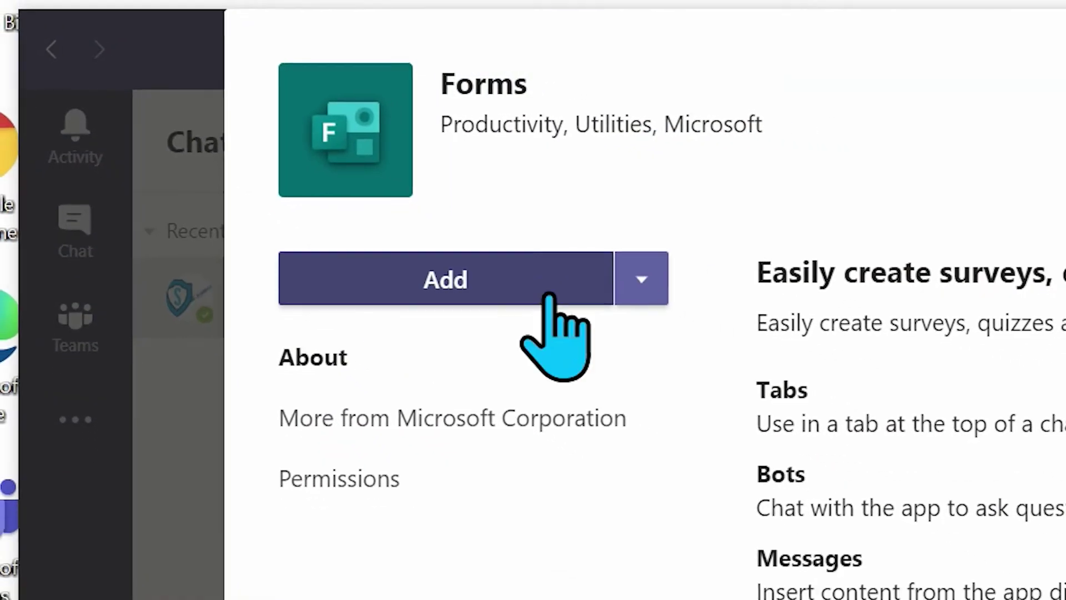
pyautogui.click(483, 287)
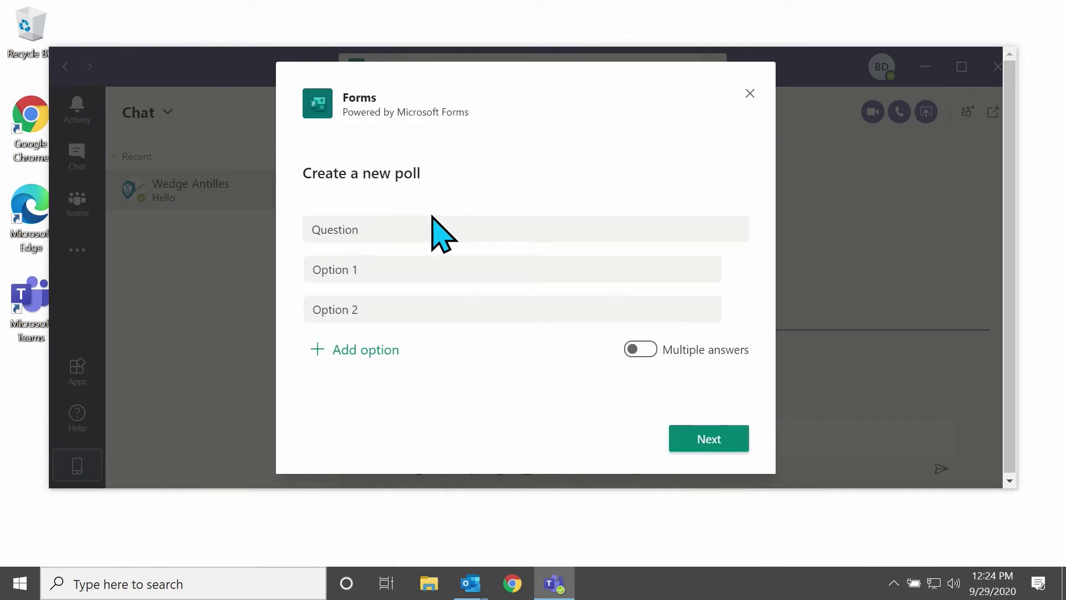
pyautogui.click(750, 95)
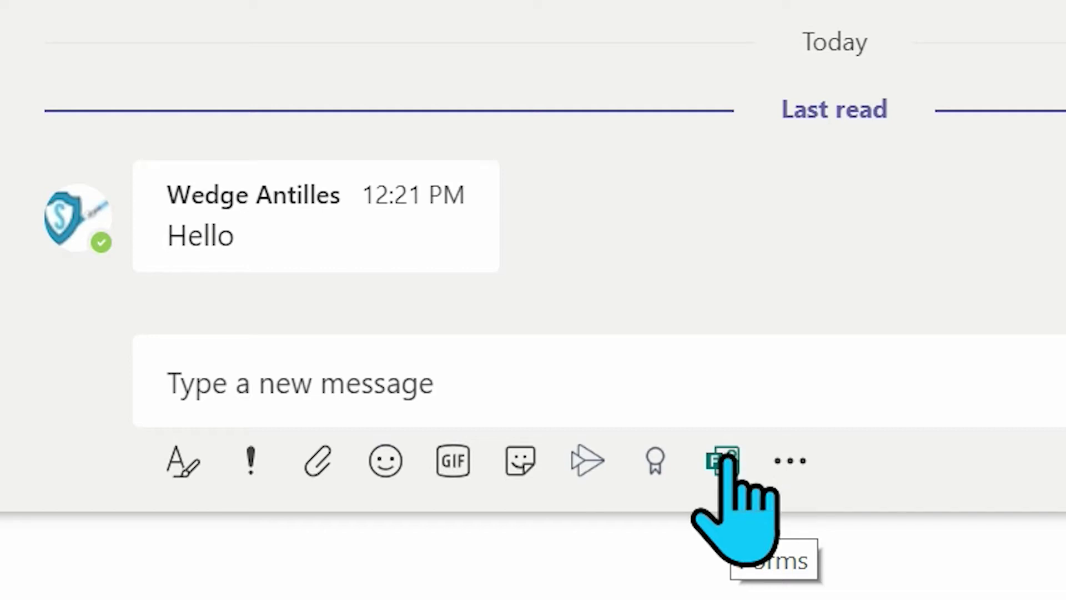
# - Start a new Forms poll in the one-to-one chat and enter the question "Is this helpful"
pyautogui.click(724, 460)
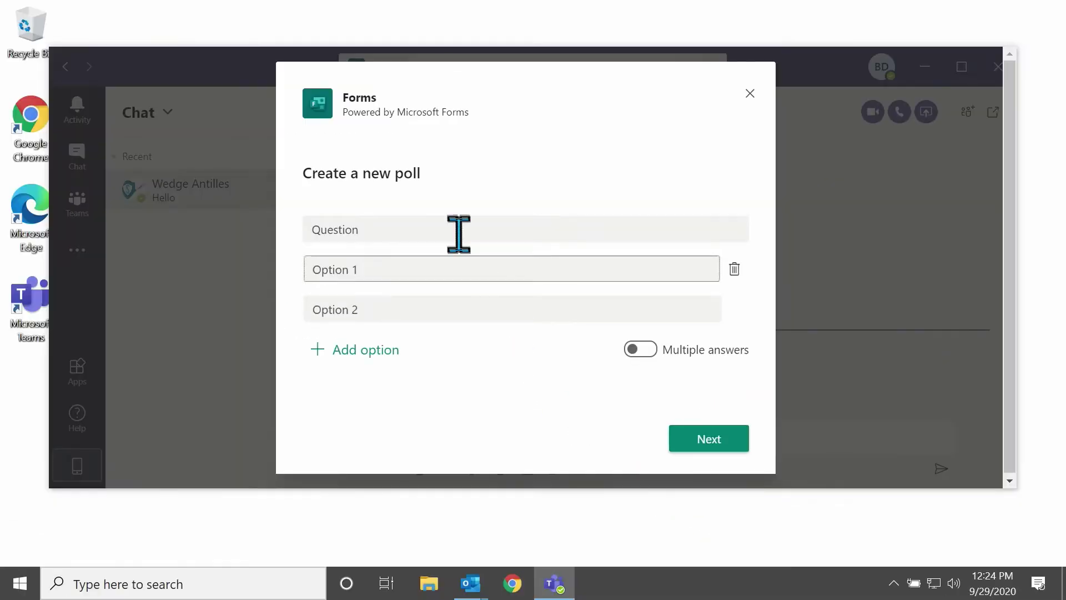
pyautogui.doubleClick(459, 234)
pyautogui.click(459, 234)
pyautogui.press('BackSpace')
pyautogui.press('BackSpace')
pyautogui.press('BackSpace')
pyautogui.press('BackSpace')
pyautogui.press('BackSpace')
pyautogui.press('BackSpace')
pyautogui.press('BackSpace')
pyautogui.press('BackSpace')
pyautogui.press('BackSpace')
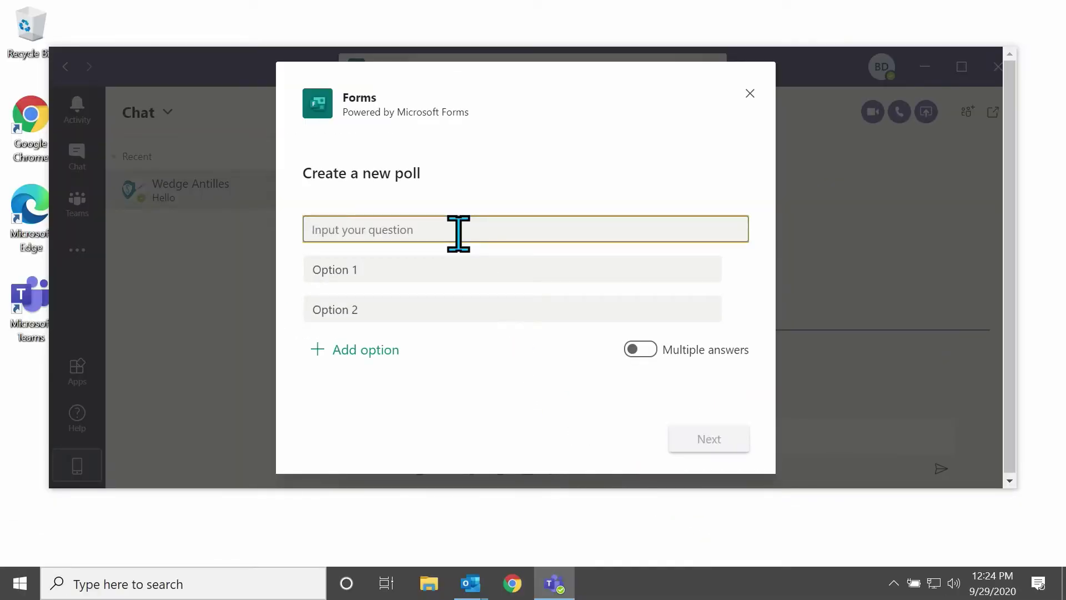
pyautogui.write('Is this hlep')
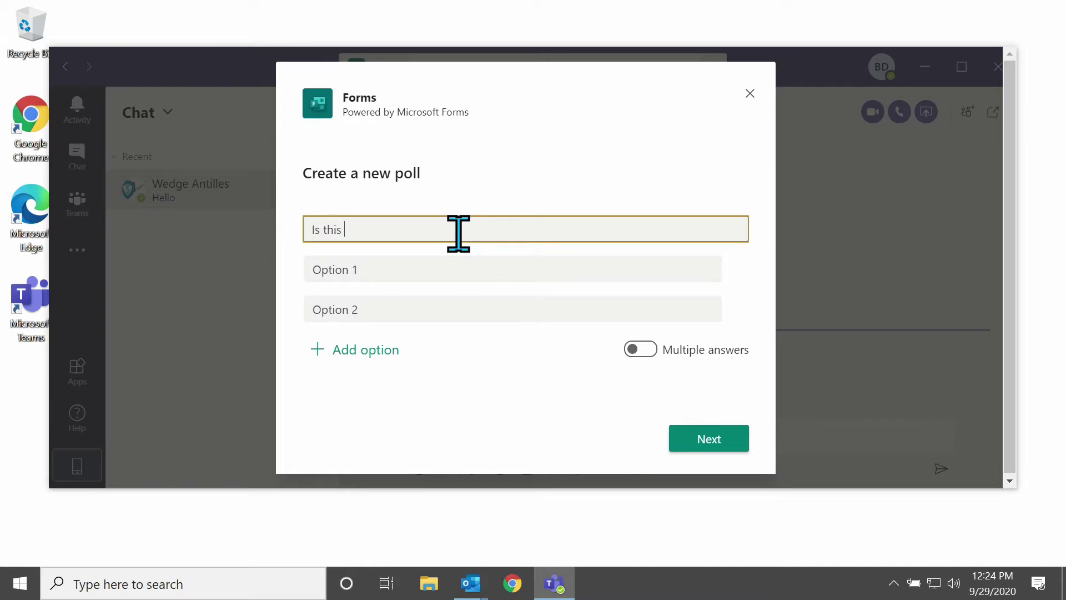
pyautogui.press('BackSpace')
pyautogui.press('BackSpace')
pyautogui.press('BackSpace')
pyautogui.write('elpful')
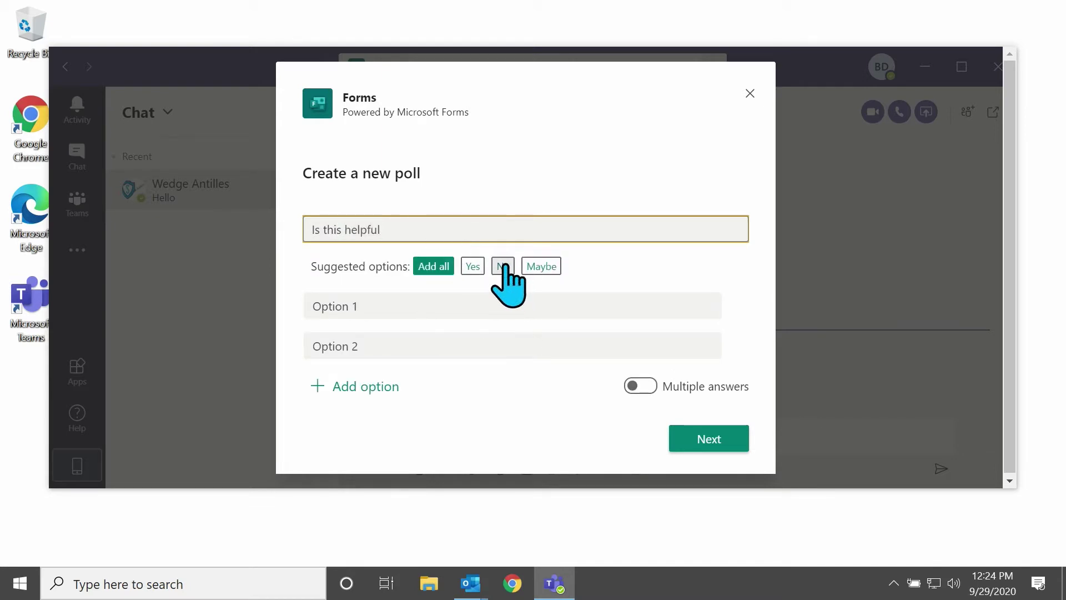
# - Add all suggested answers (Yes, No, Maybe) to the poll and send it to the chat
pyautogui.click(431, 268)
pyautogui.click(715, 444)
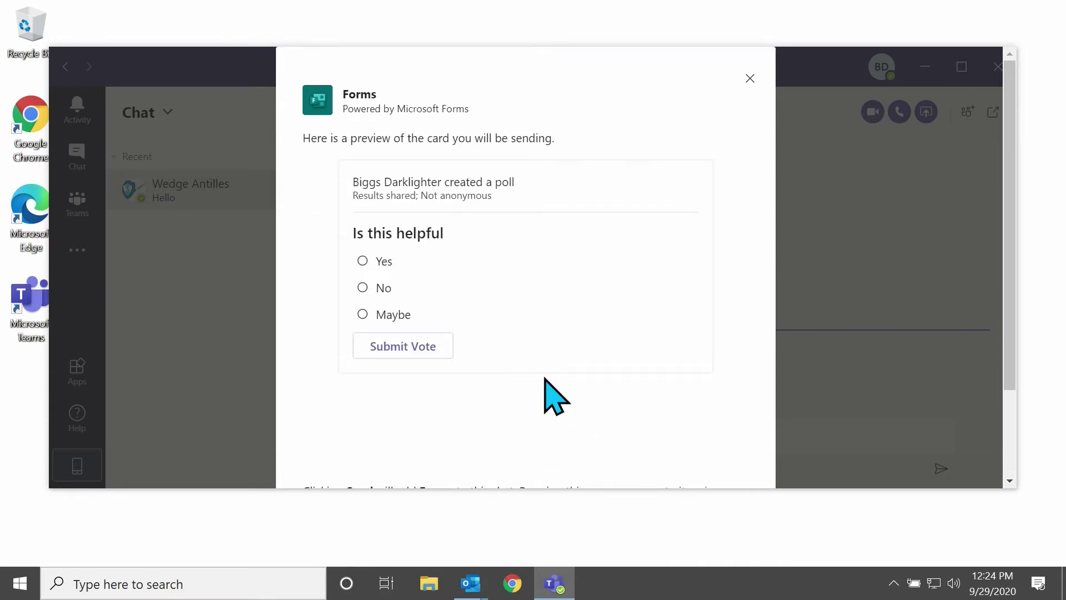
pyautogui.scroll(-2, 724, 206)
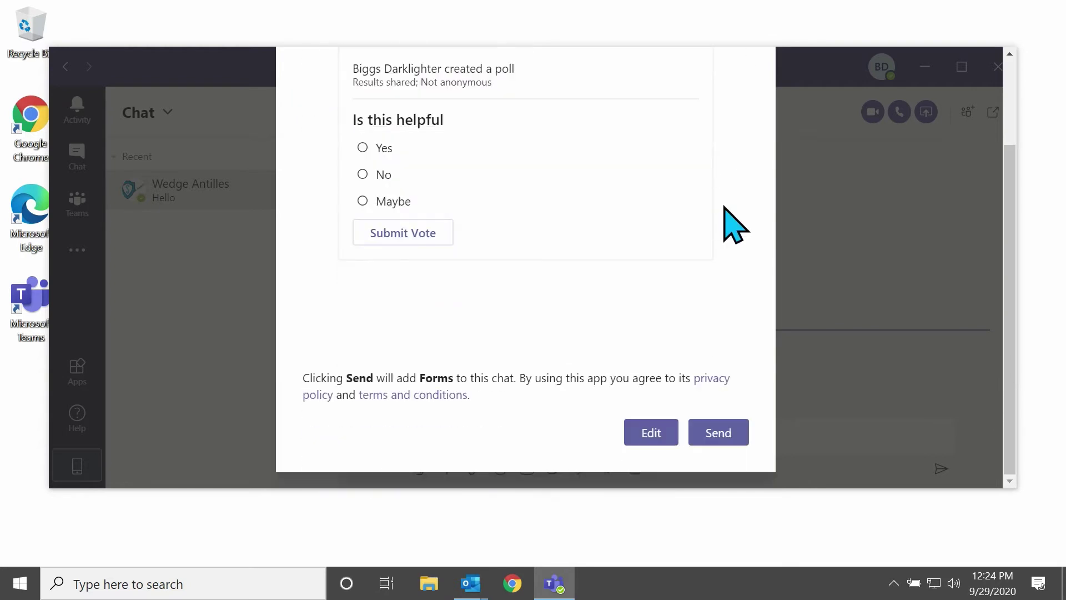
pyautogui.click(727, 431)
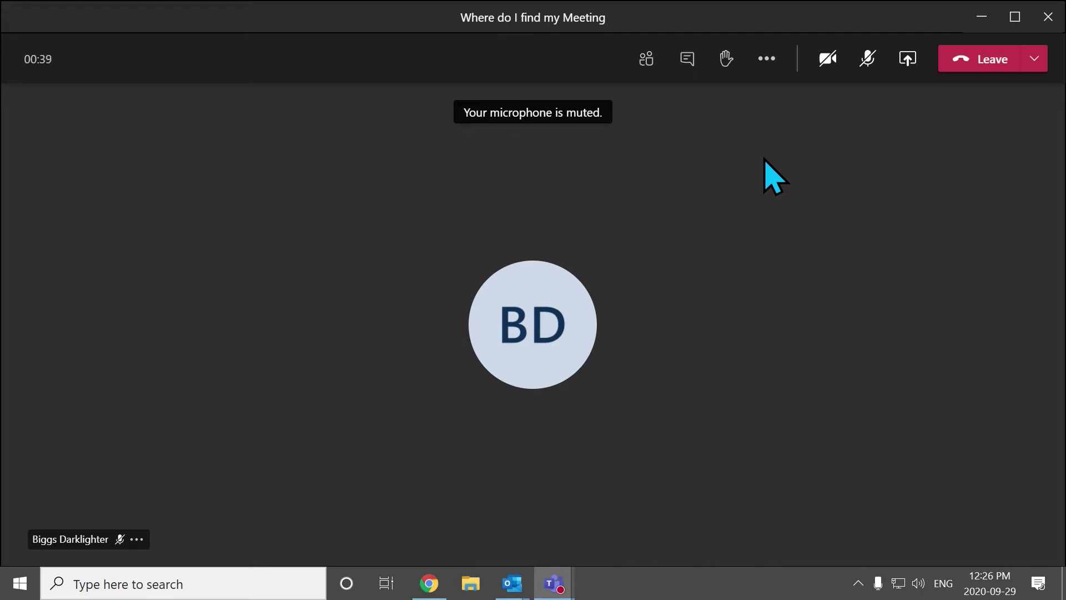
# - Show the conversation in the running meeting and post the message "Test" in the meeting chat
pyautogui.click(687, 56)
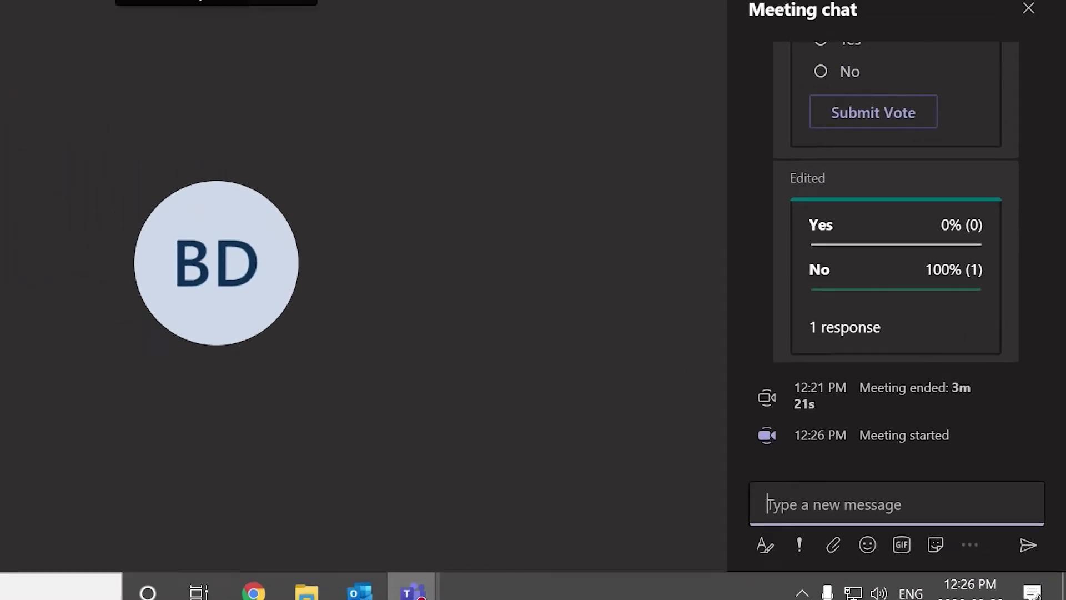
pyautogui.moveTo(260, 592)
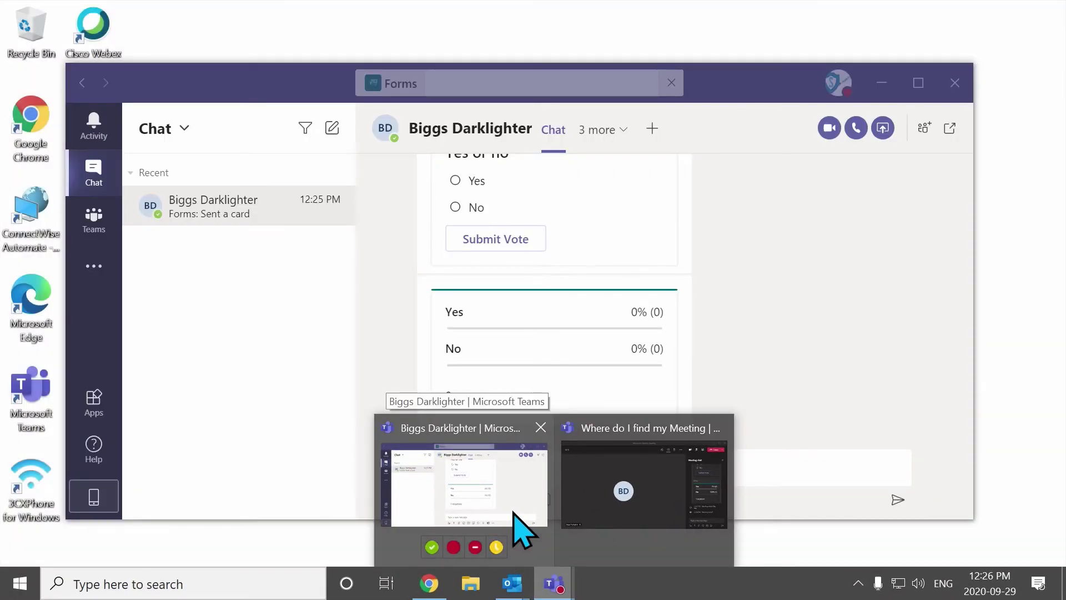
pyautogui.click(511, 502)
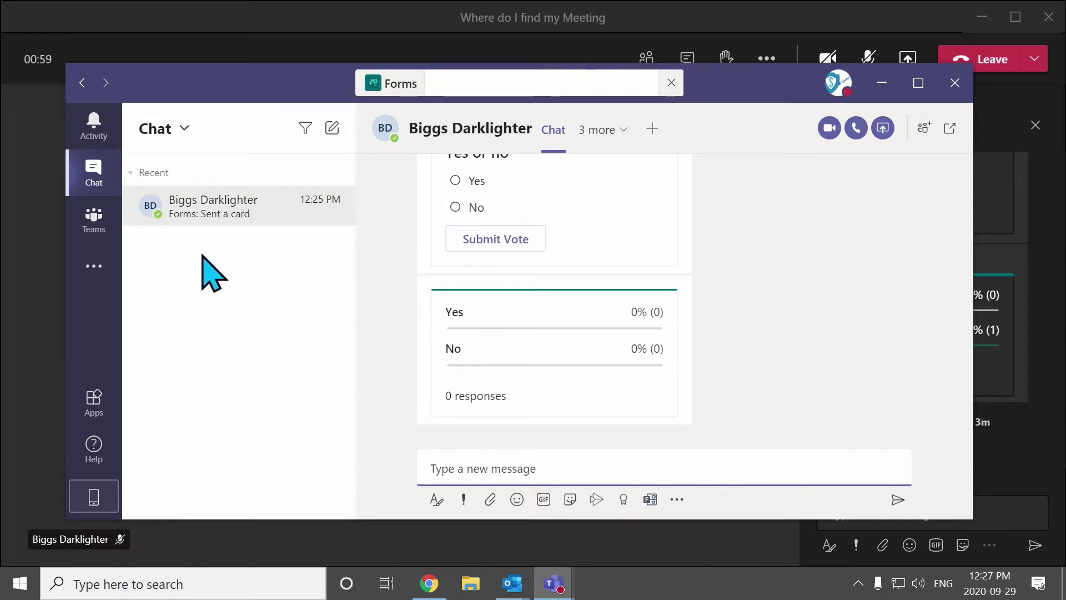
pyautogui.click(1027, 506)
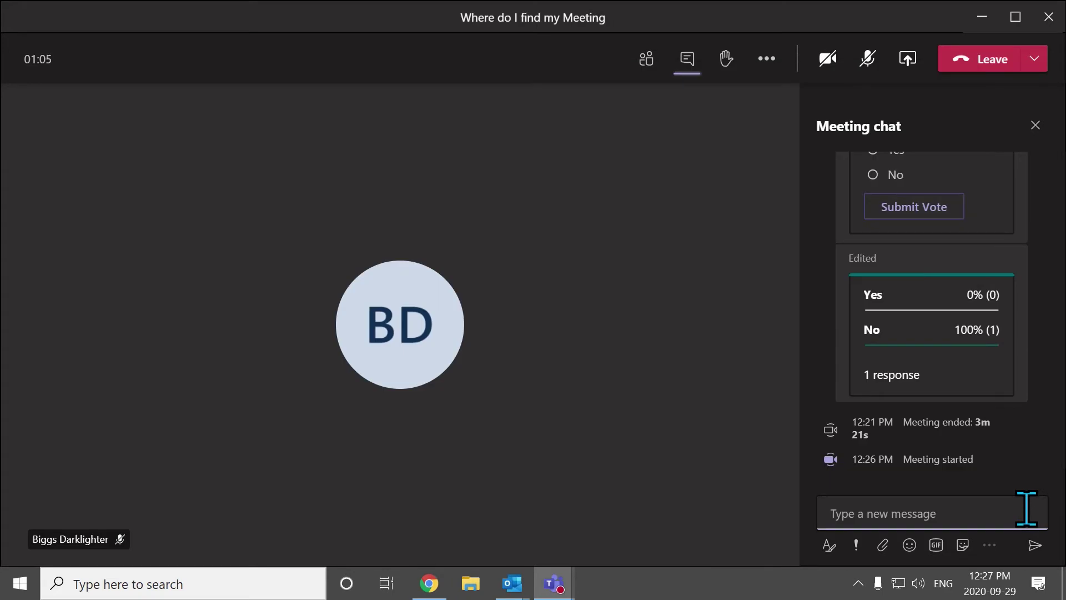
pyautogui.write('Test')
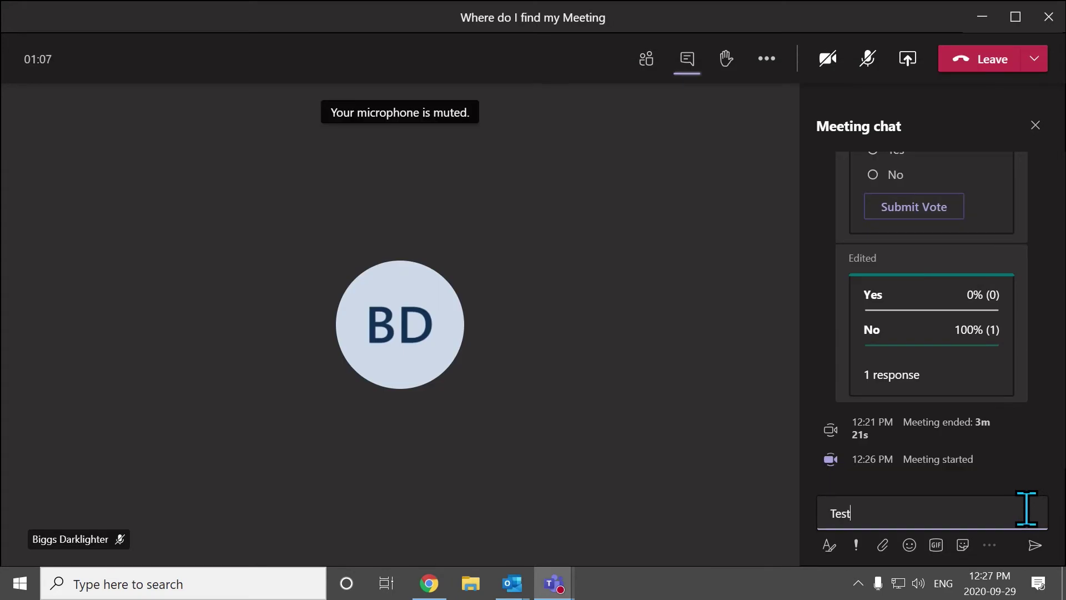
pyautogui.press('Return')
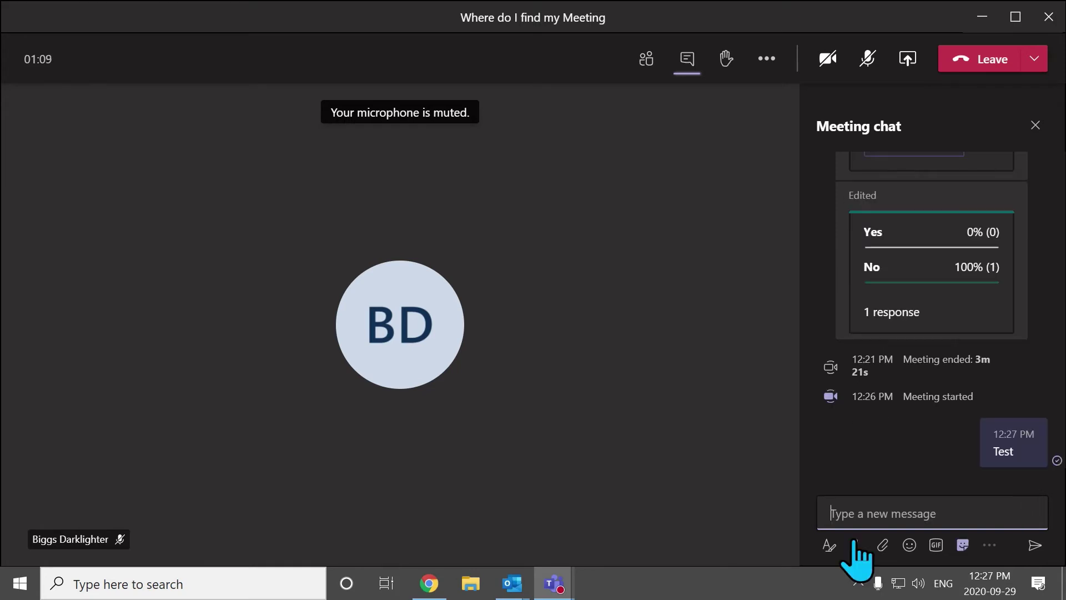
# - Switch to the main Teams window and open the "Where do I find my Meeting" chat, ready for a new message
pyautogui.click(553, 591)
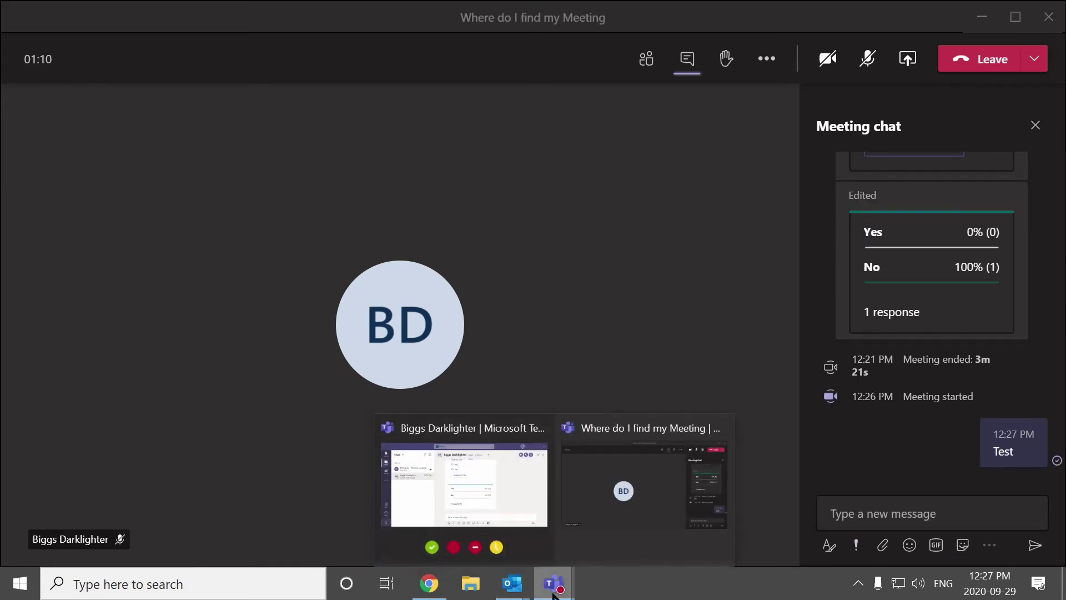
pyautogui.click(533, 518)
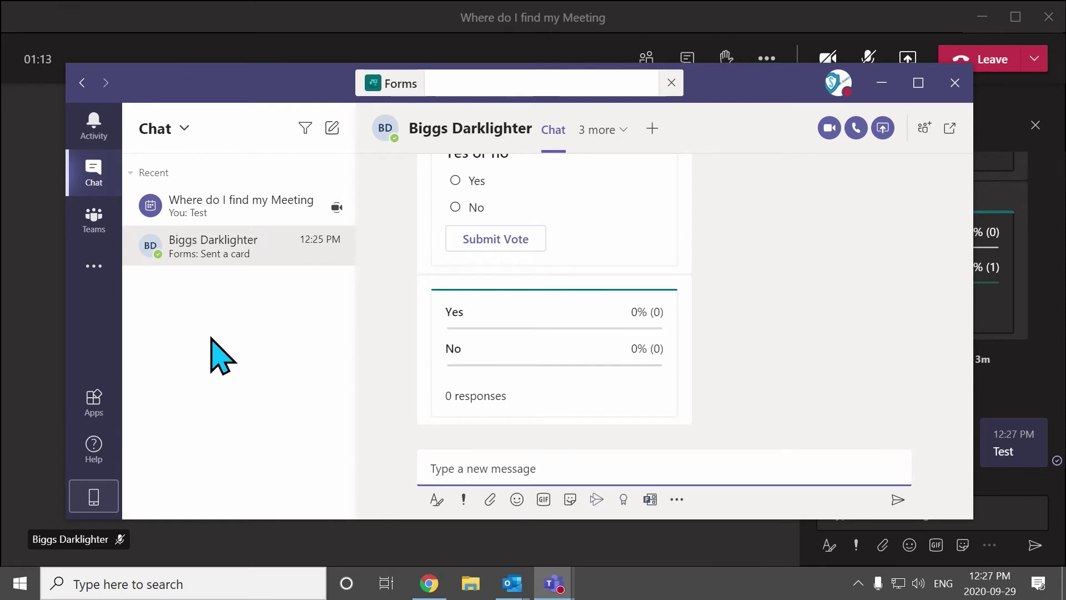
pyautogui.click(218, 210)
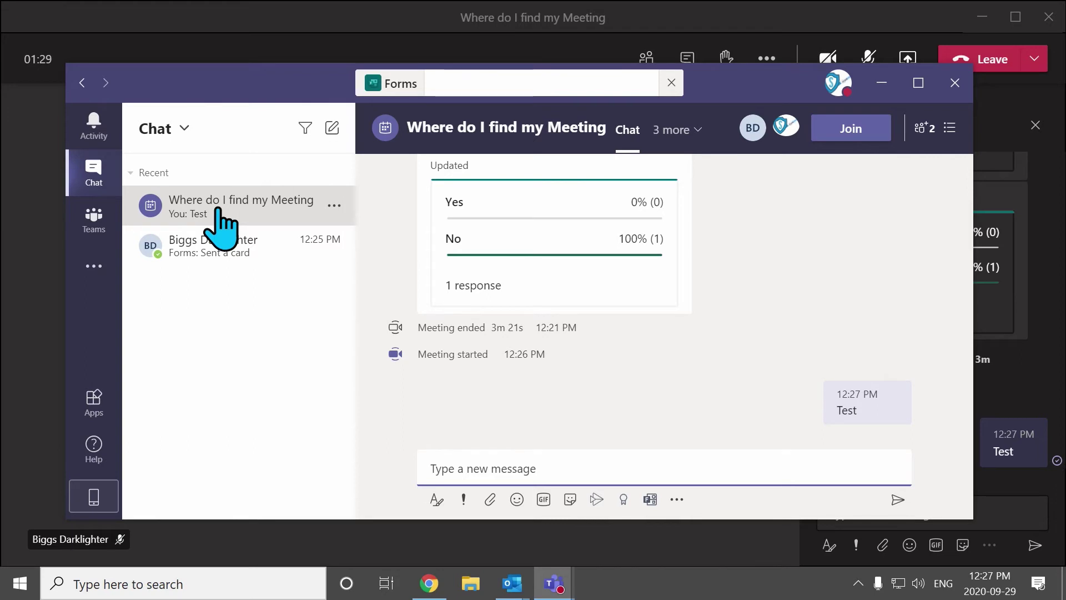
pyautogui.click(687, 461)
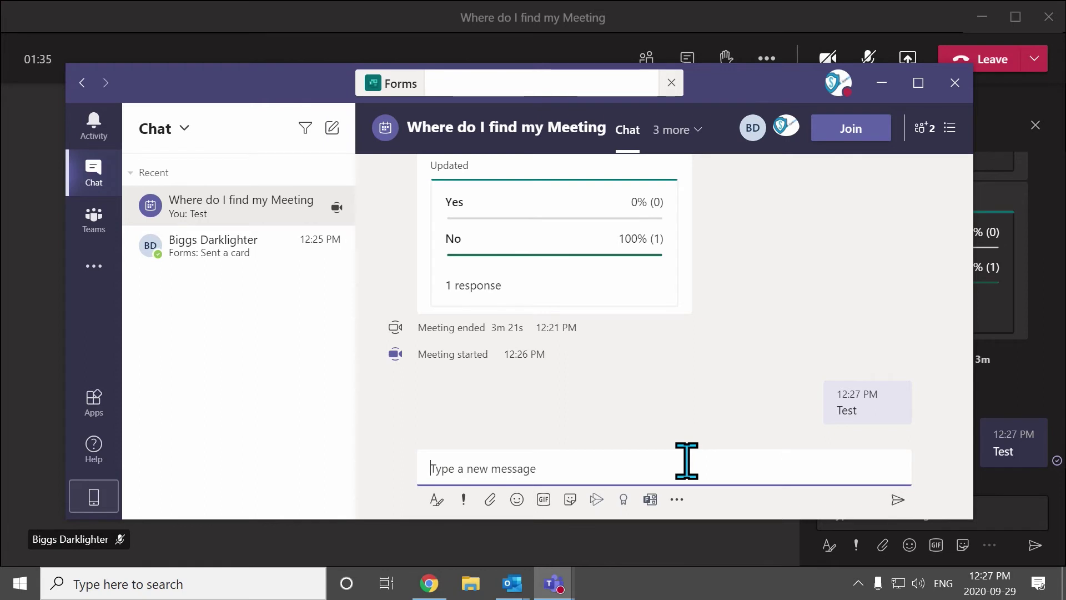
# - Start a new Forms poll in the meeting's chat and enter the question "Is this Helpfull"
pyautogui.click(653, 500)
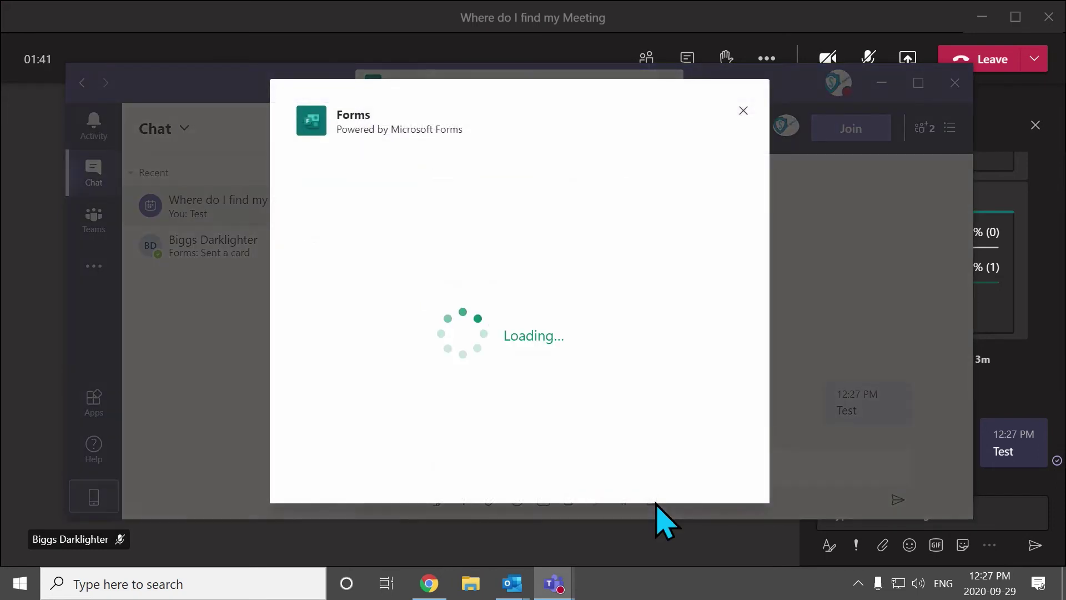
pyautogui.click(468, 249)
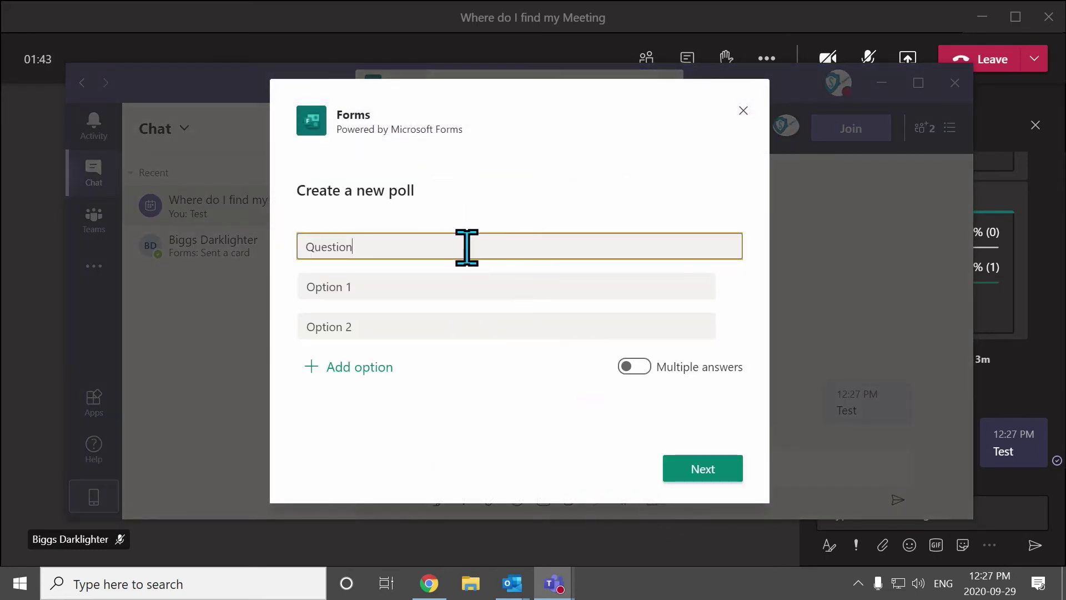
pyautogui.press('BackSpace')
pyautogui.press('BackSpace')
pyautogui.press('BackSpace')
pyautogui.press('BackSpace')
pyautogui.press('BackSpace')
pyautogui.press('BackSpace')
pyautogui.press('BackSpace')
pyautogui.press('BackSpace')
pyautogui.write('Is this Helpfull')
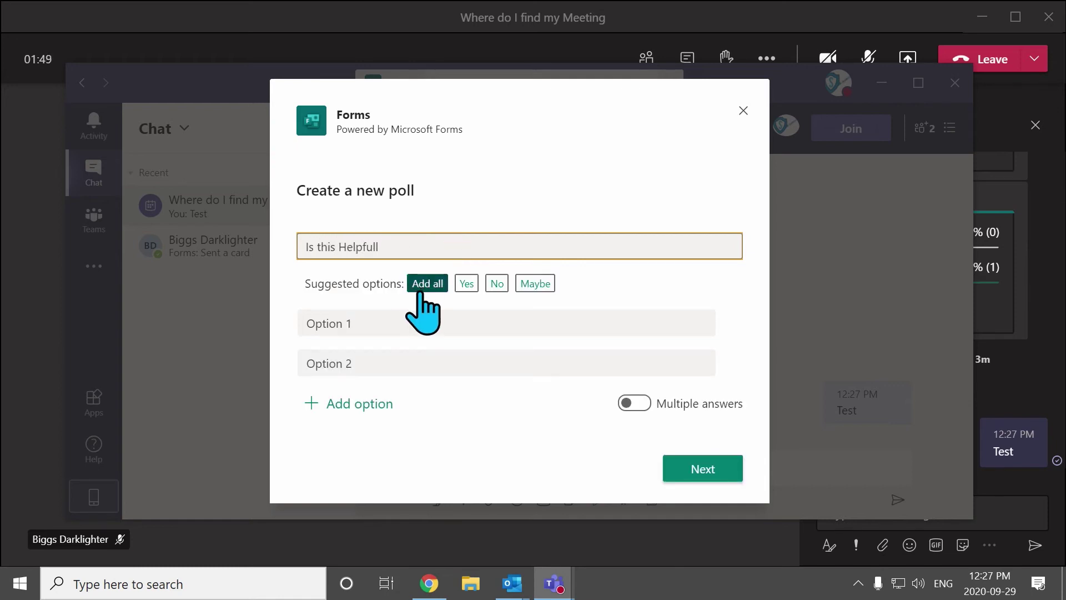
# - Add all suggested answers (Yes, No, Maybe) to the meeting poll and send it
pyautogui.click(428, 284)
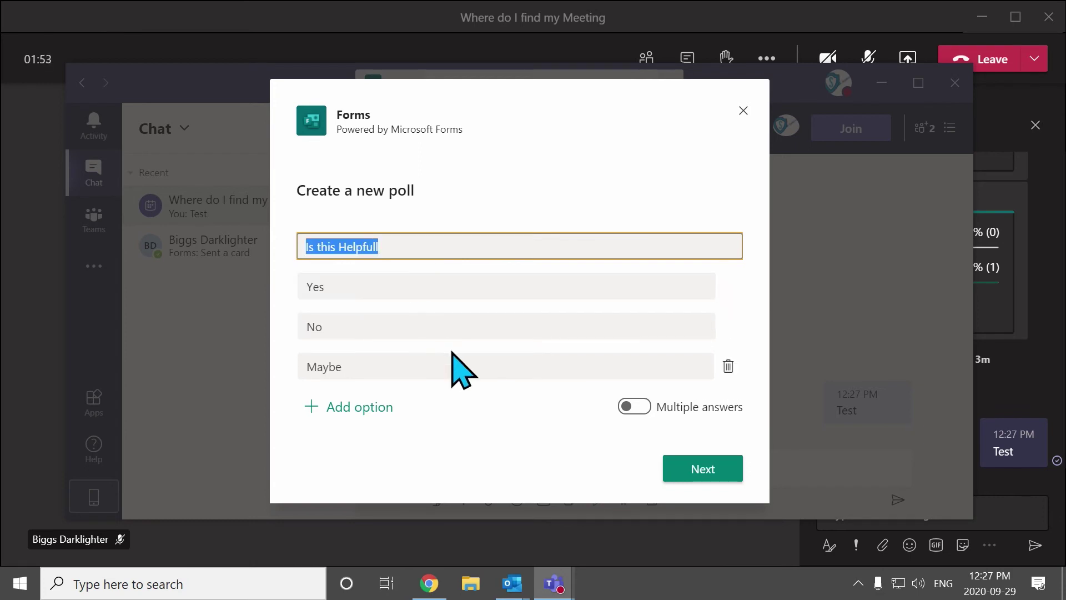
pyautogui.click(690, 466)
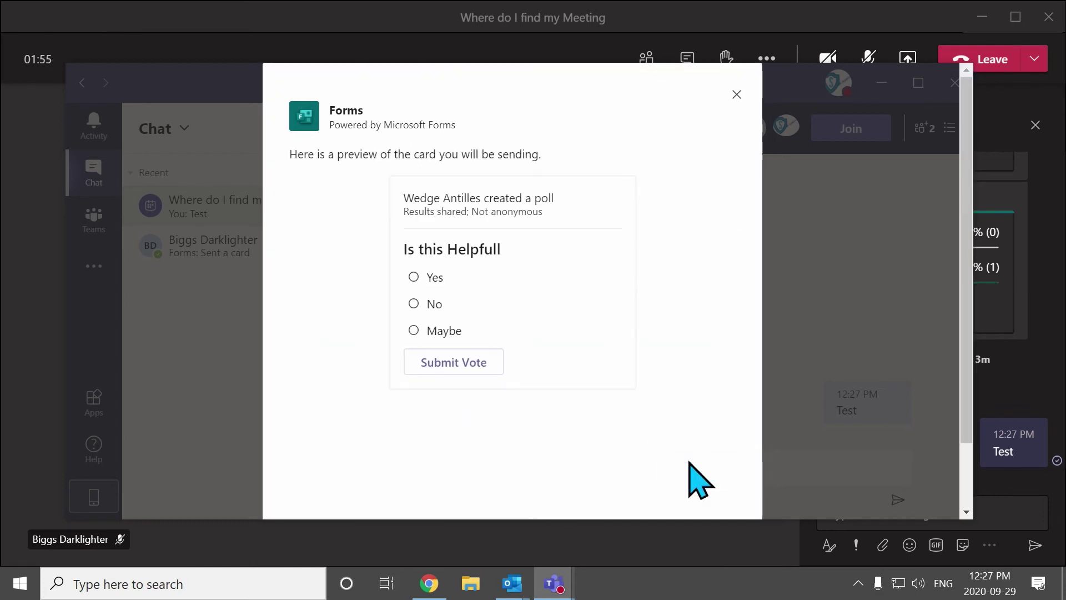
pyautogui.scroll(-2, 702, 378)
pyautogui.click(708, 468)
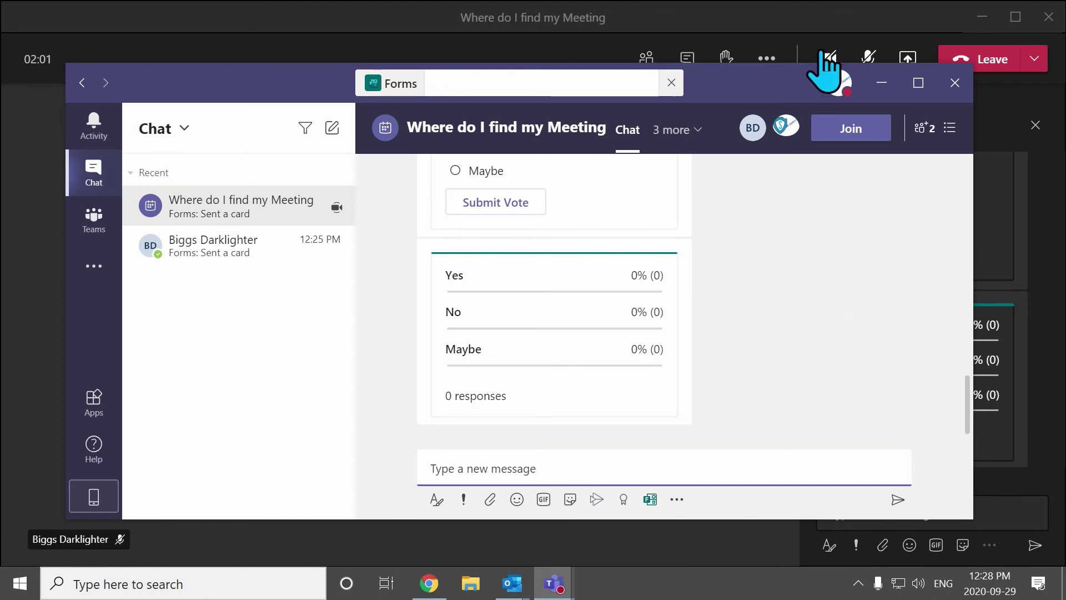
# - Return to the meeting window and review the sent poll card and its results card in the meeting chat
pyautogui.click(832, 33)
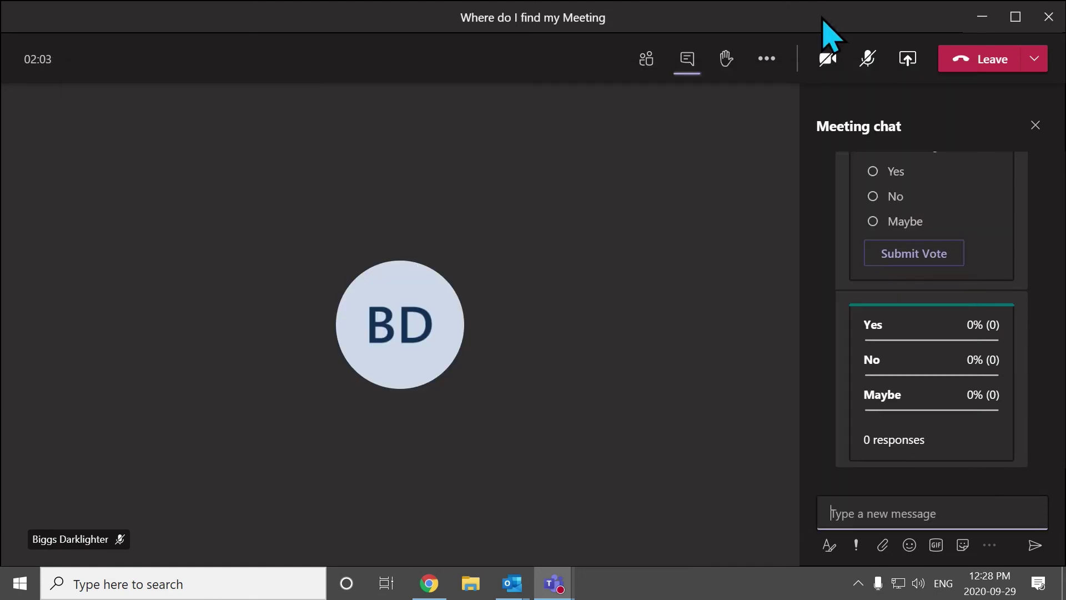
pyautogui.scroll(3, 1003, 229)
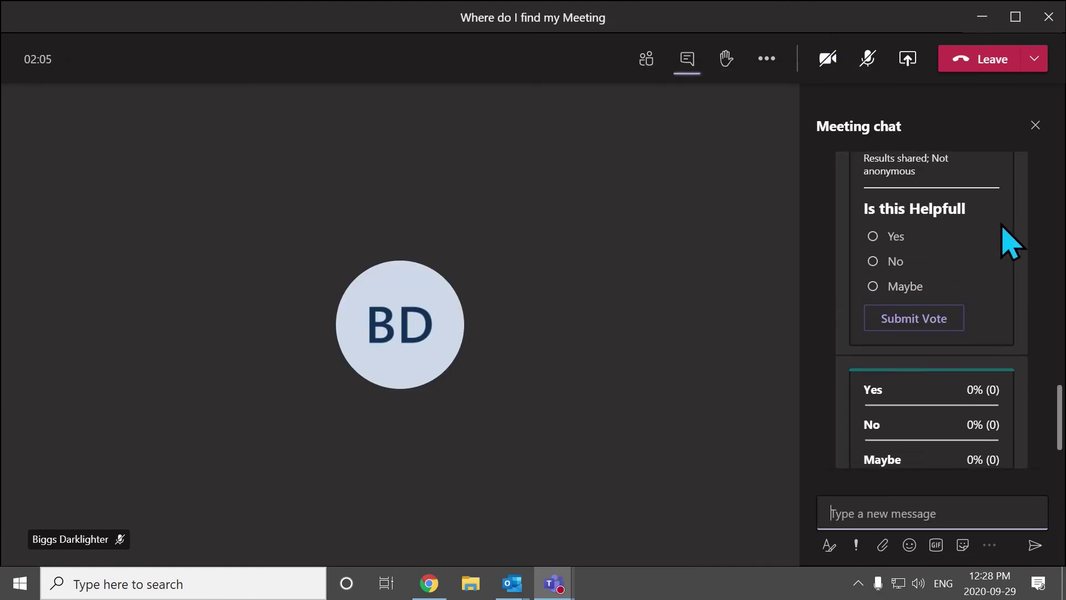
pyautogui.scroll(-3, 1008, 242)
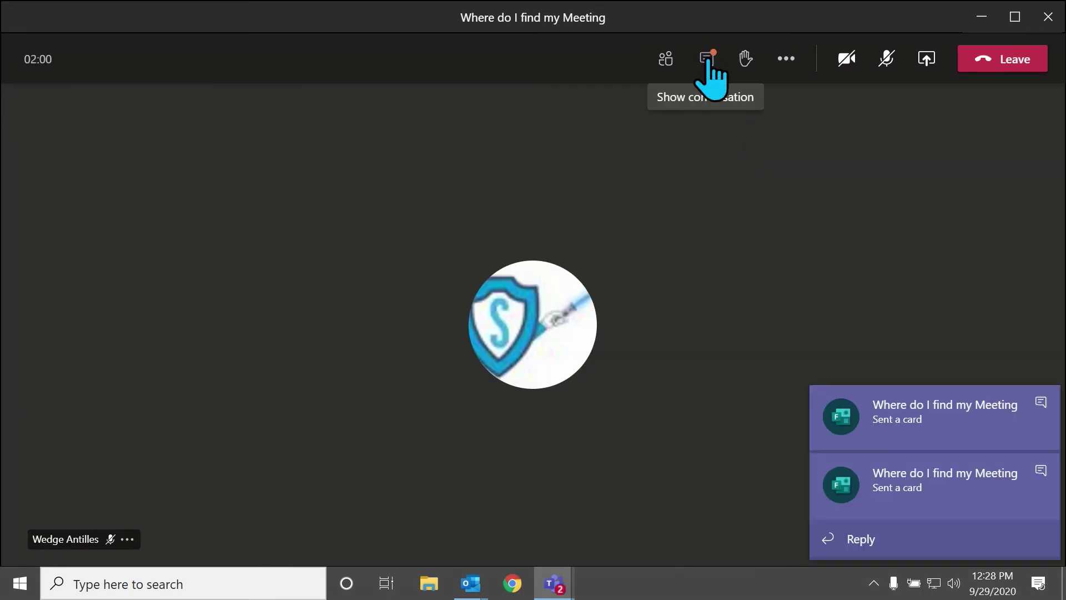
# - Show the conversation in the other participant's meeting window and dismiss both Forms card notifications
pyautogui.click(708, 60)
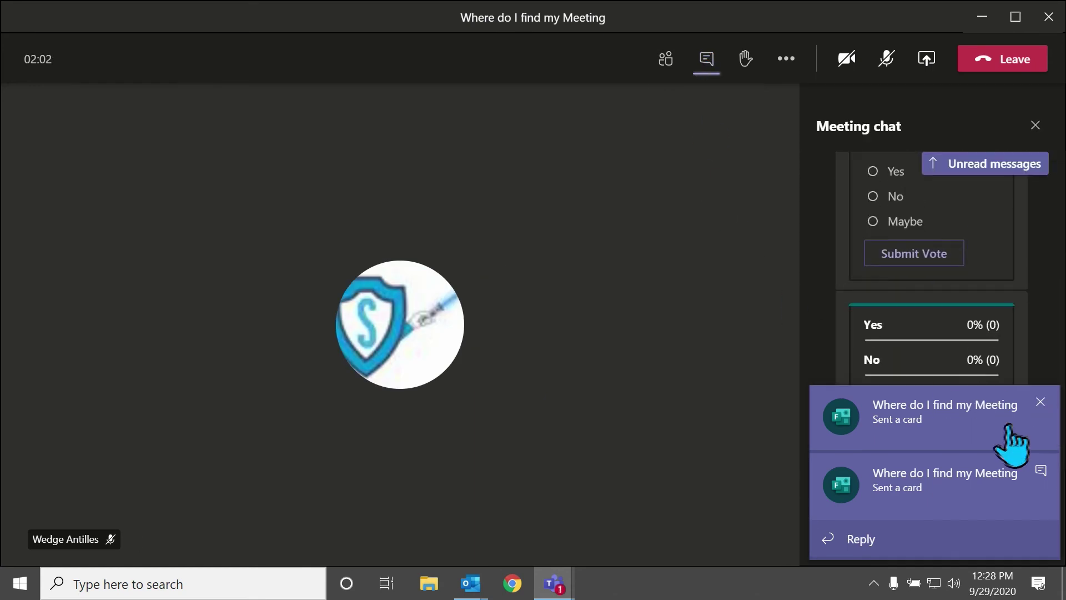
pyautogui.click(1042, 402)
pyautogui.click(1041, 470)
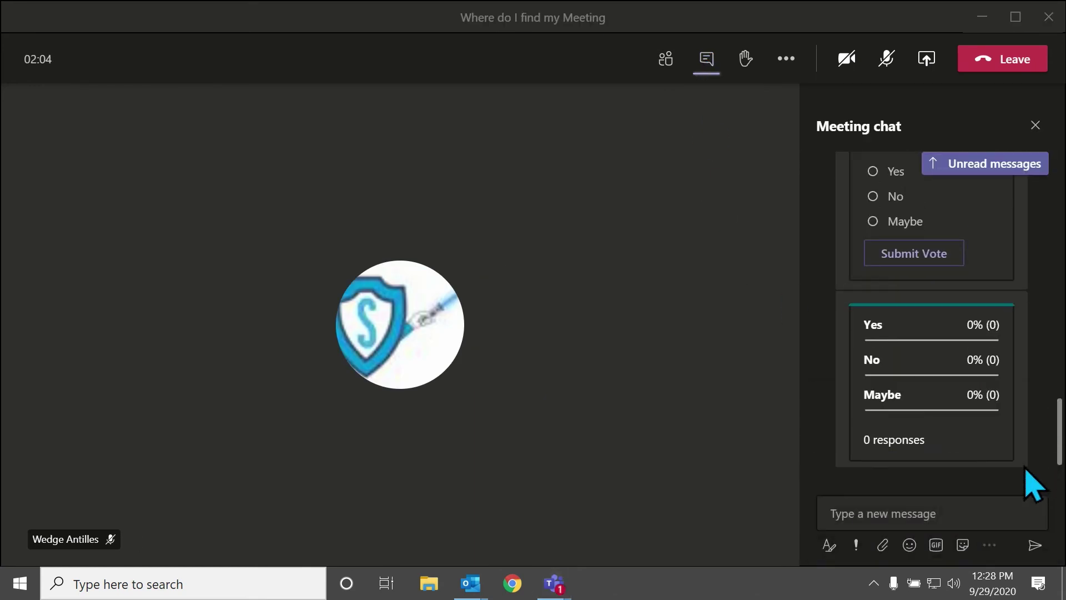
# - Choose Yes in the "Is this Helpfull" poll in the meeting chat and submit the vote
pyautogui.scroll(1, 825, 274)
pyautogui.scroll(2, 824, 273)
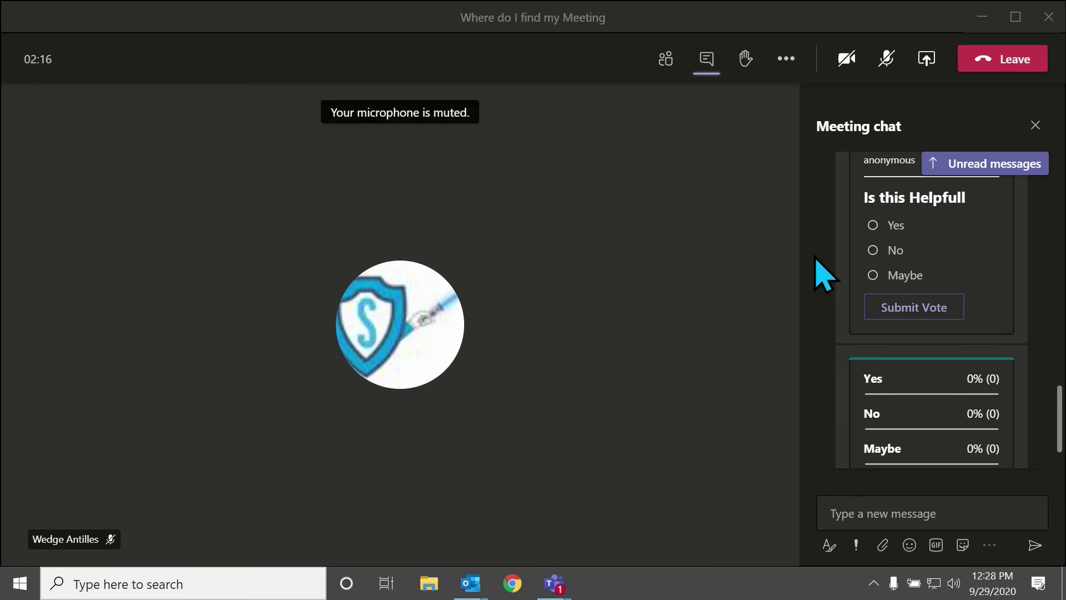
pyautogui.scroll(1, 825, 273)
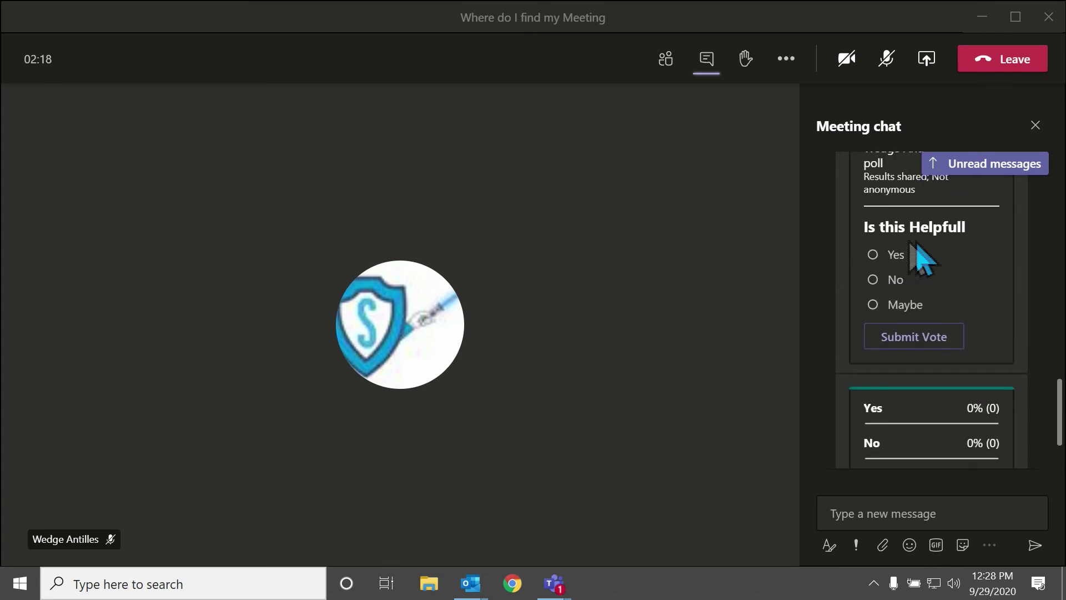
pyautogui.click(873, 256)
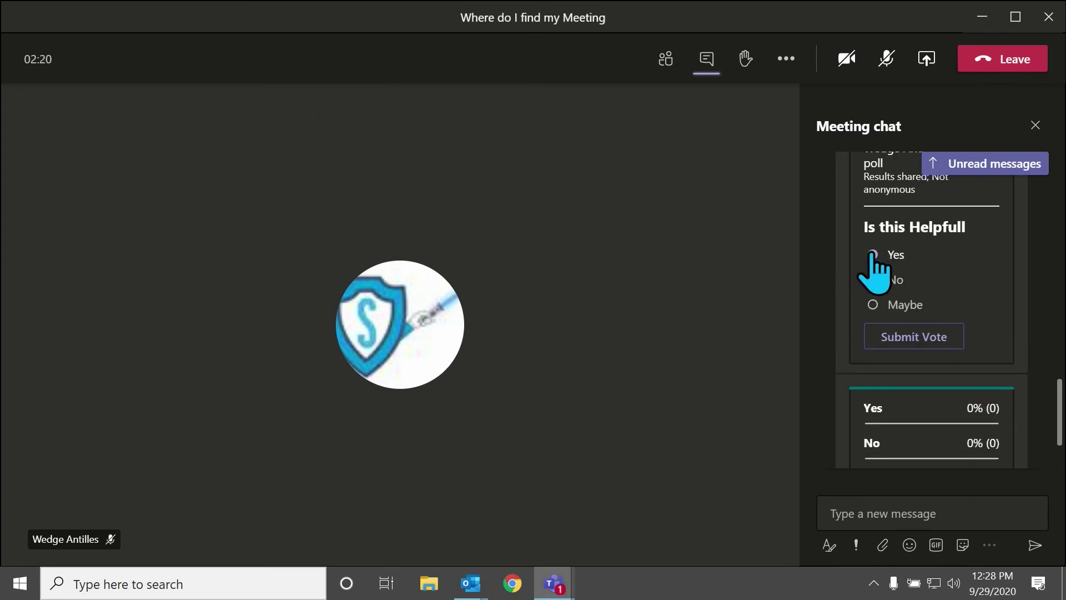
pyautogui.click(873, 256)
pyautogui.click(914, 338)
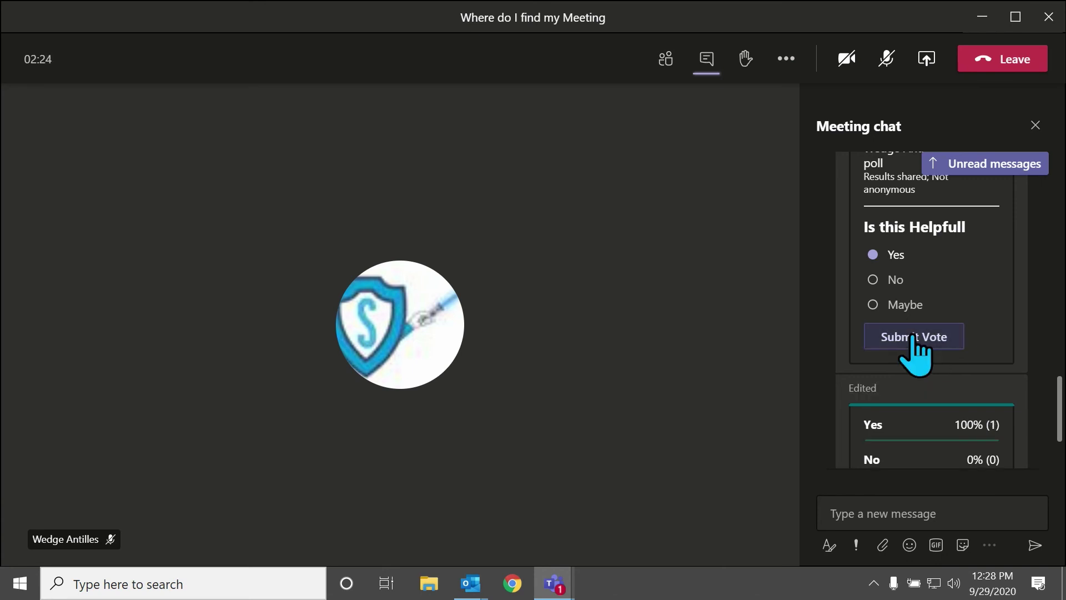